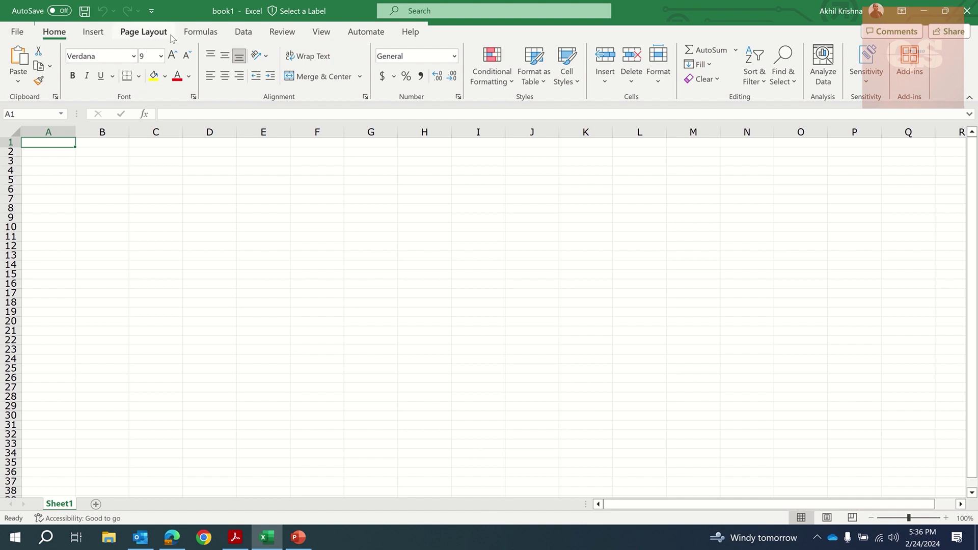
# Switch the empty book1 workbook to the Data tab to show the Get & Transform Data commands
pyautogui.click(242, 35)
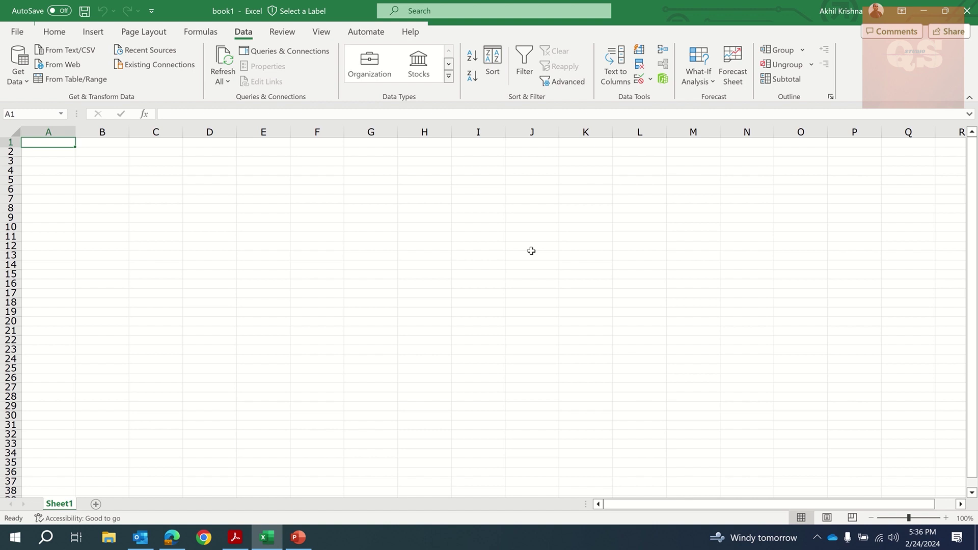
pyautogui.click(235, 537)
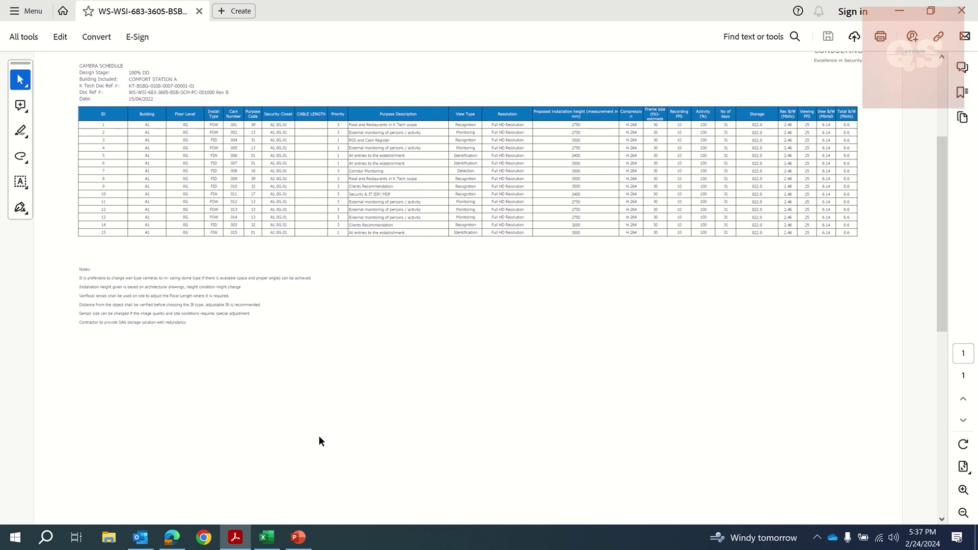
pyautogui.click(267, 537)
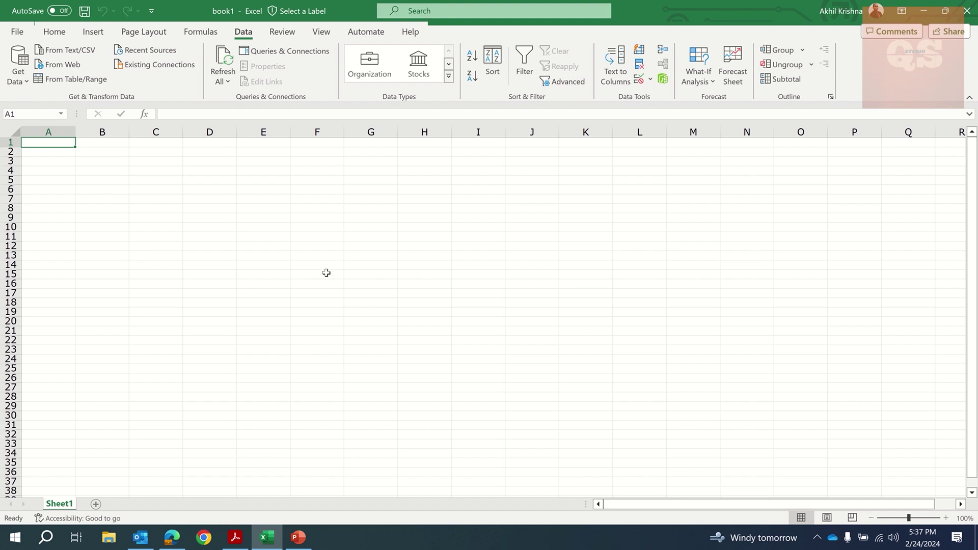
# Import the camera schedule PDF from the Desktop using Get Data > From File > From PDF
pyautogui.click(20, 83)
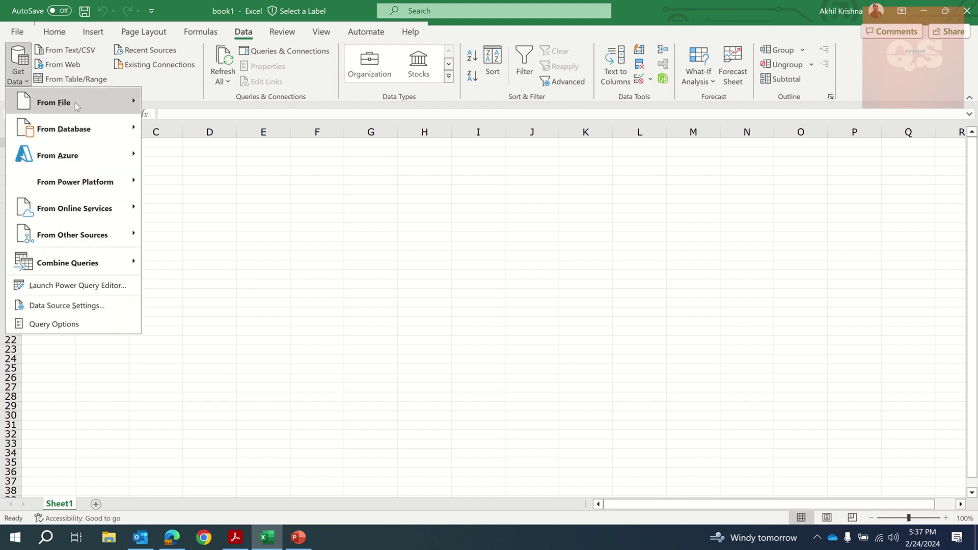
pyautogui.moveTo(75, 102)
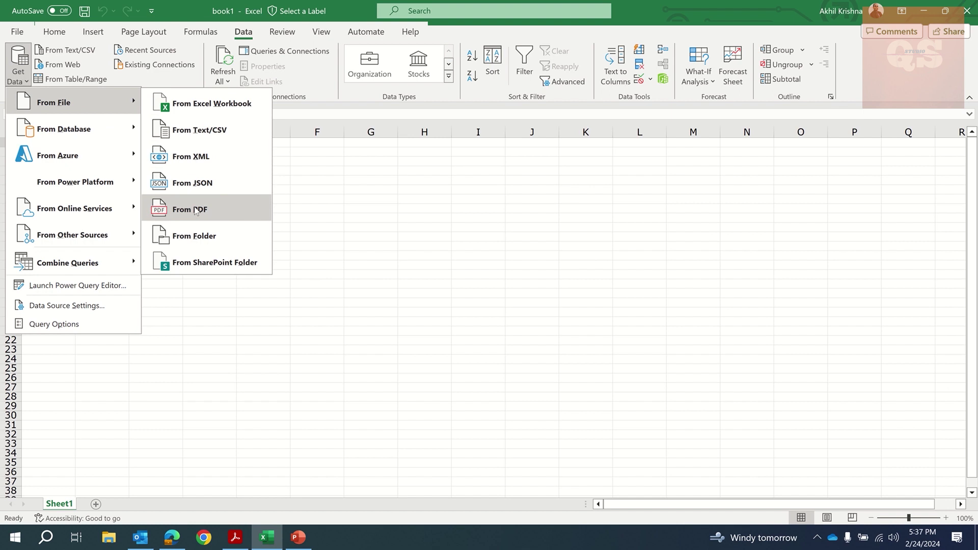
pyautogui.click(194, 208)
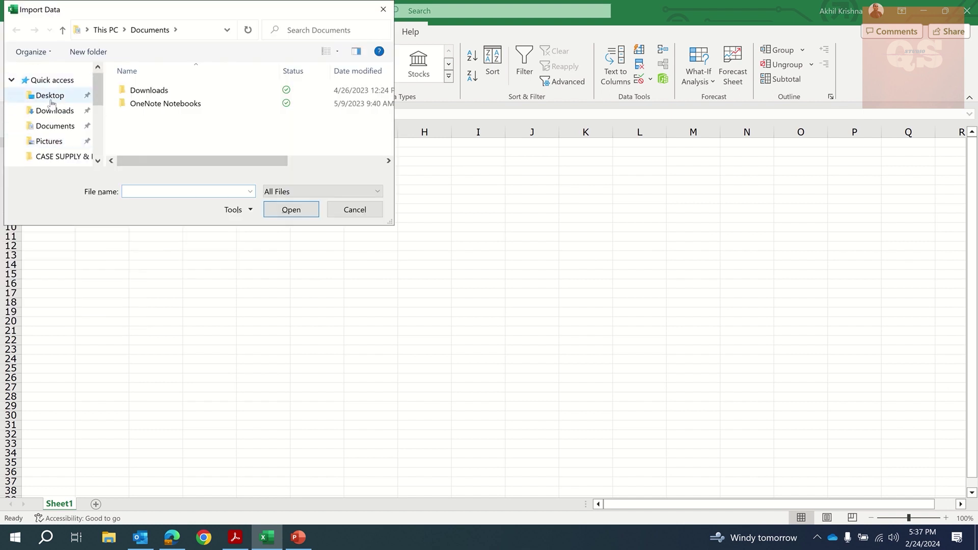
pyautogui.click(50, 95)
pyautogui.scroll(-5, 161, 107)
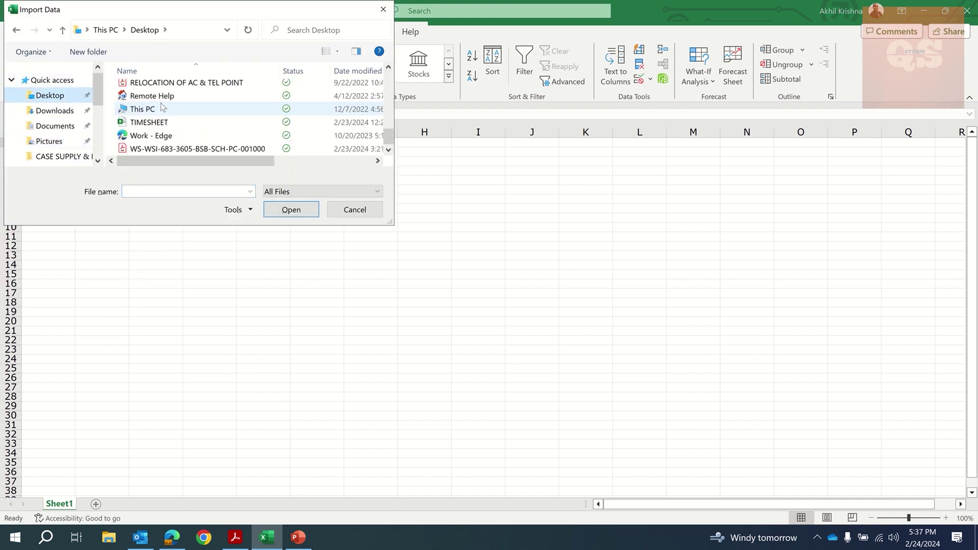
pyautogui.doubleClick(163, 148)
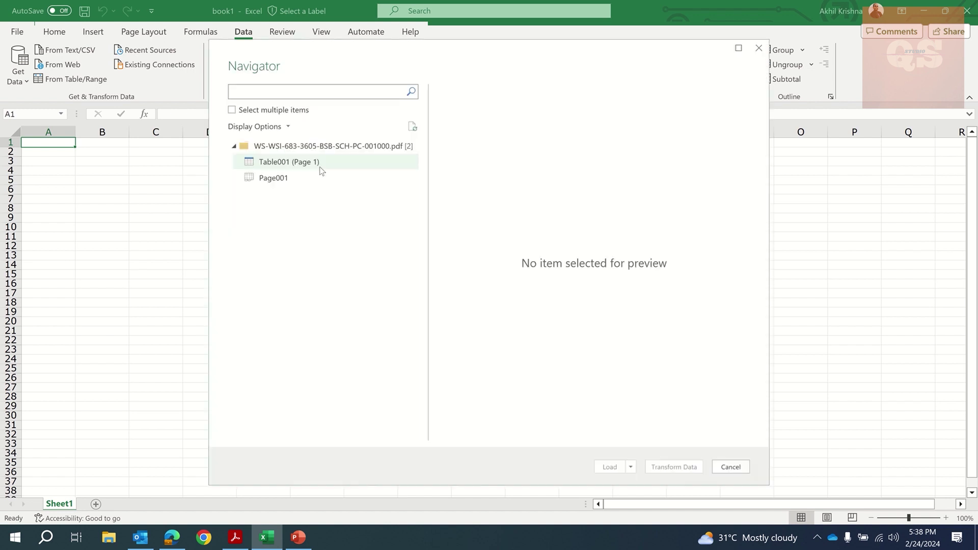
# Compare the Table001 (Page 1) and Page001 previews, then settle on Table001 (Page 1)
pyautogui.click(305, 163)
pyautogui.click(294, 180)
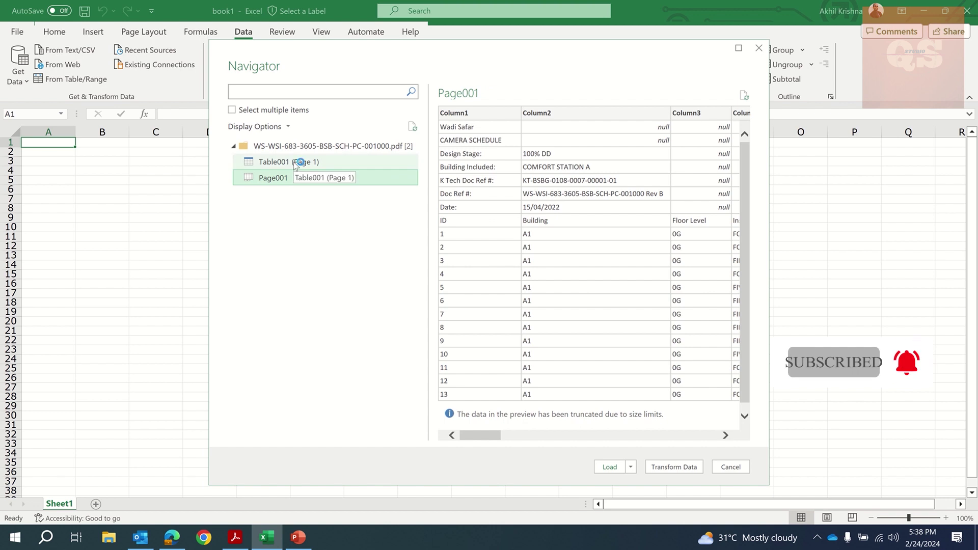
pyautogui.click(293, 162)
pyautogui.click(292, 178)
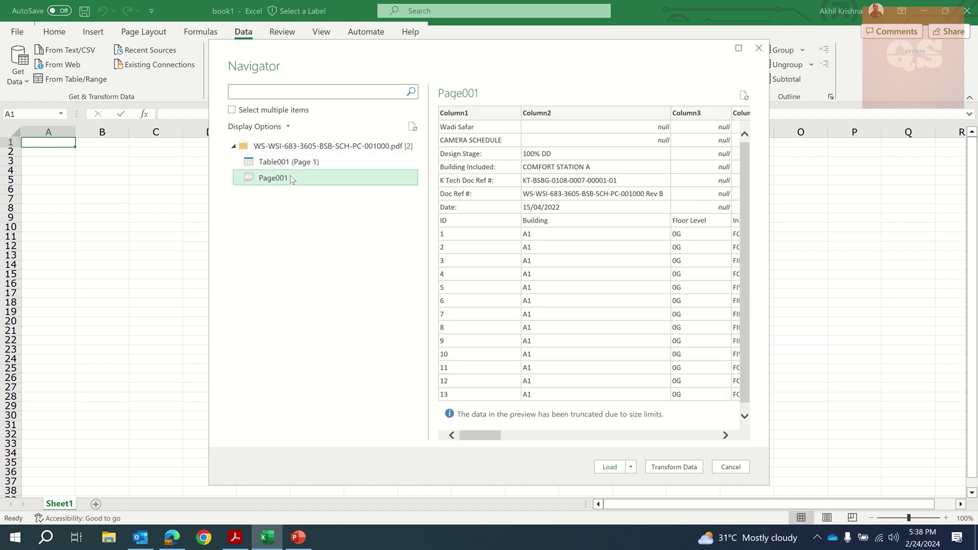
pyautogui.click(293, 162)
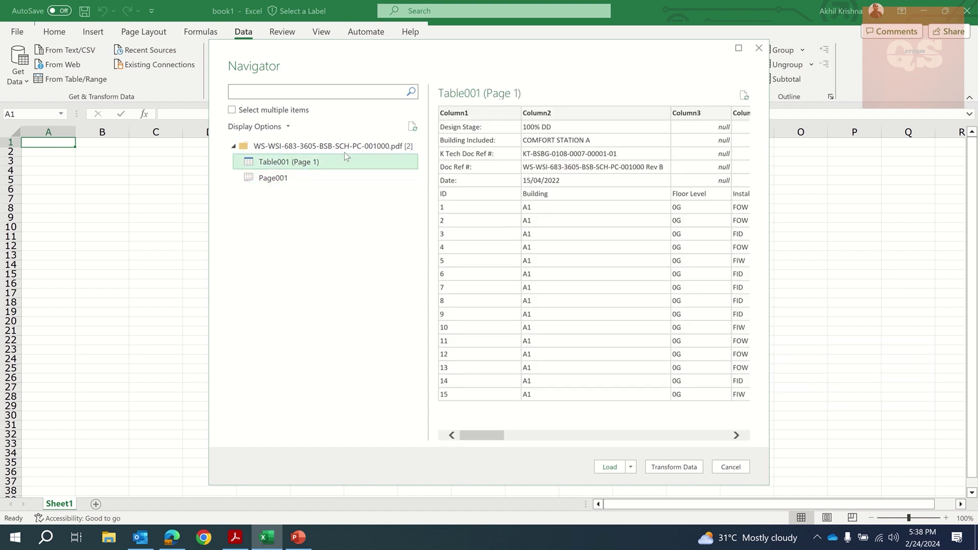
pyautogui.click(302, 177)
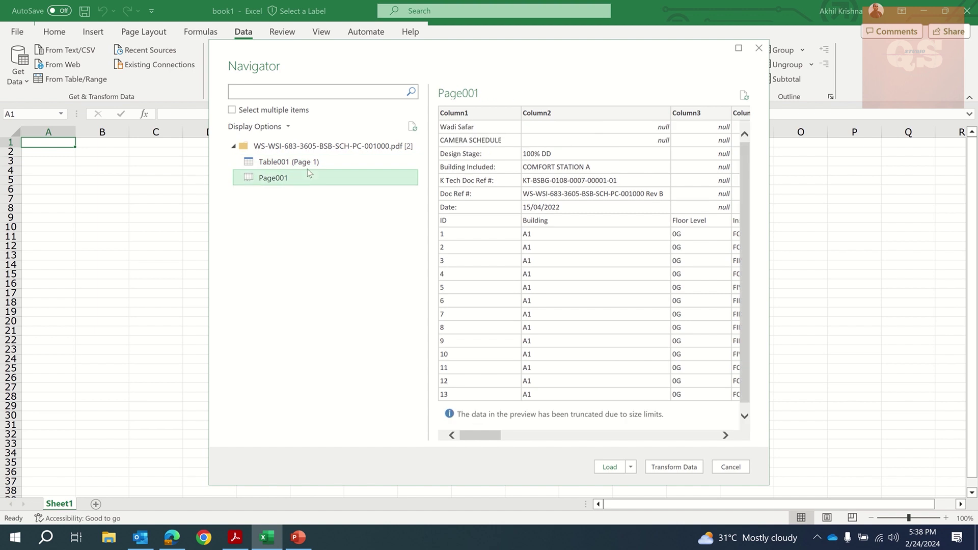
pyautogui.click(309, 166)
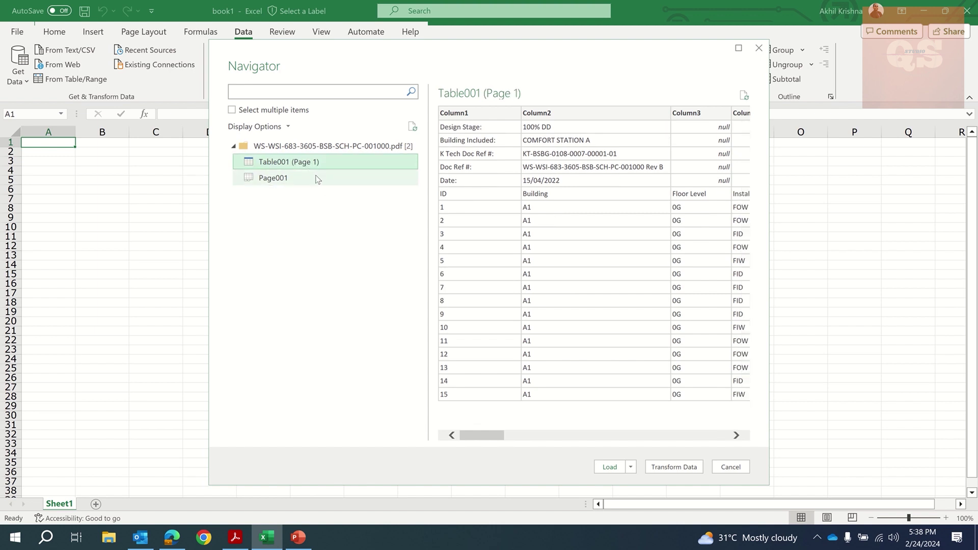
# Open Table001 (Page 1) in Power Query Editor and inspect its ID, Building and Floor Level cells
pyautogui.click(675, 468)
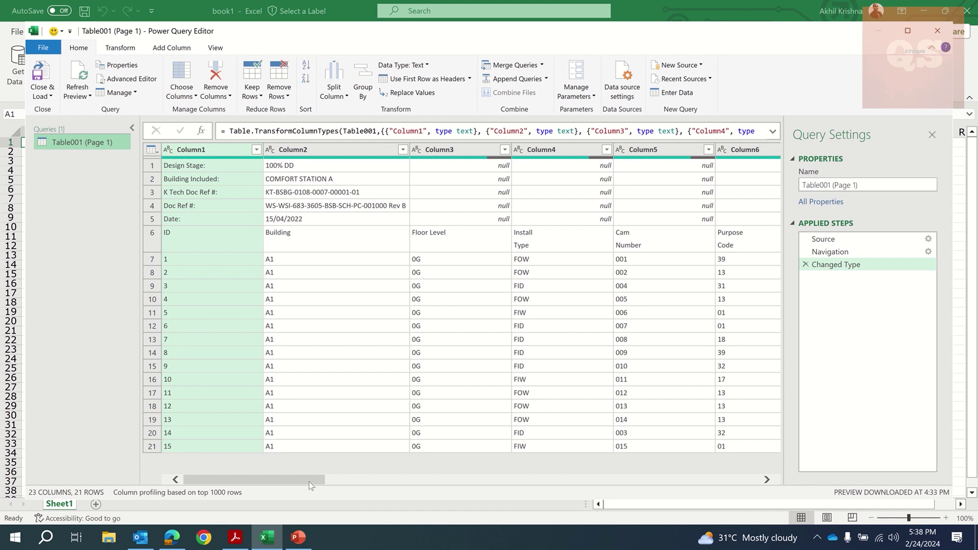
pyautogui.moveTo(308, 481); pyautogui.dragTo(276, 487)
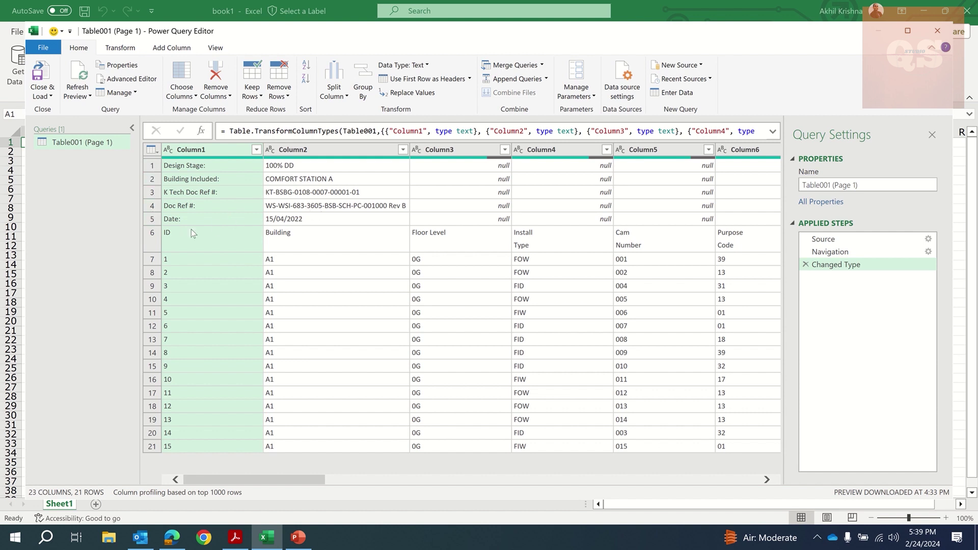
pyautogui.click(179, 235)
pyautogui.click(293, 239)
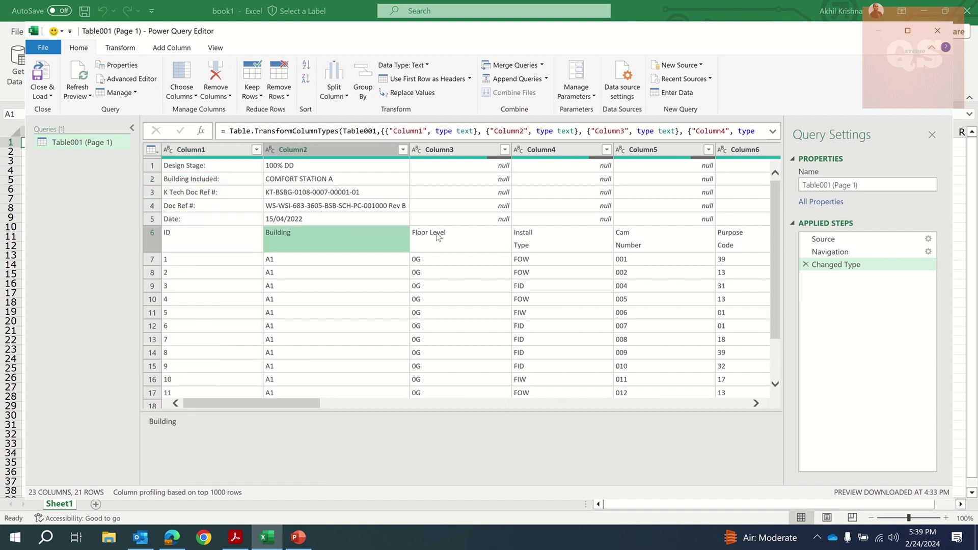
pyautogui.click(439, 237)
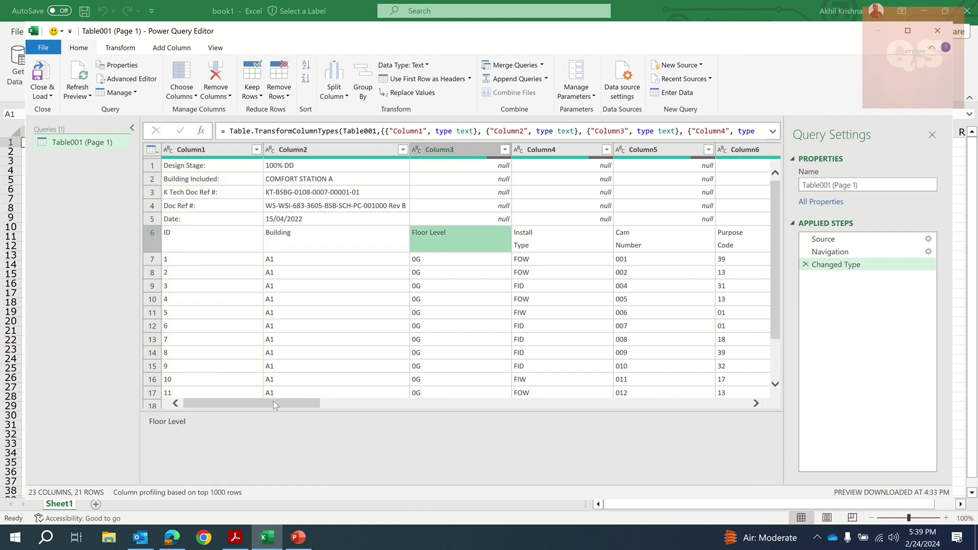
# Remove the top 5 rows from the Table001 (Page 1) query
pyautogui.click(277, 98)
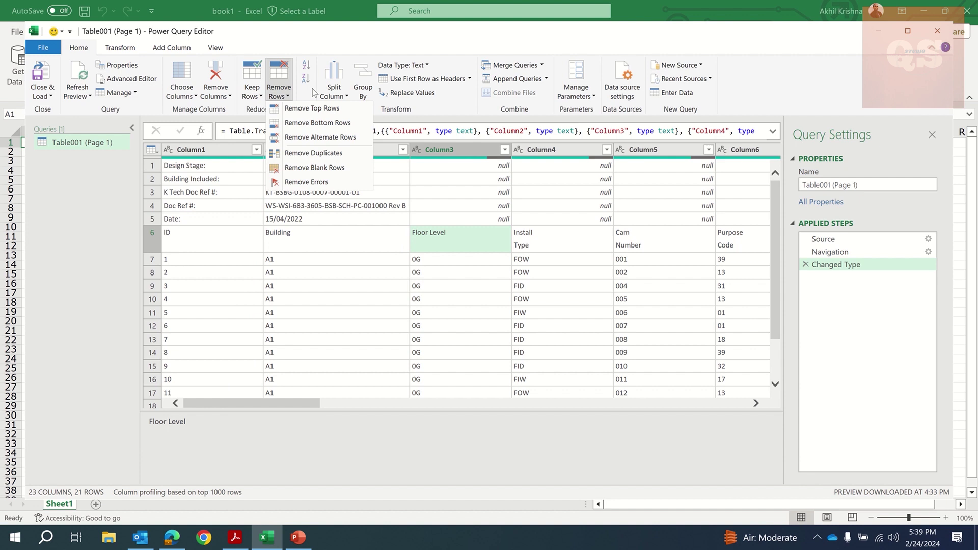
pyautogui.click(314, 108)
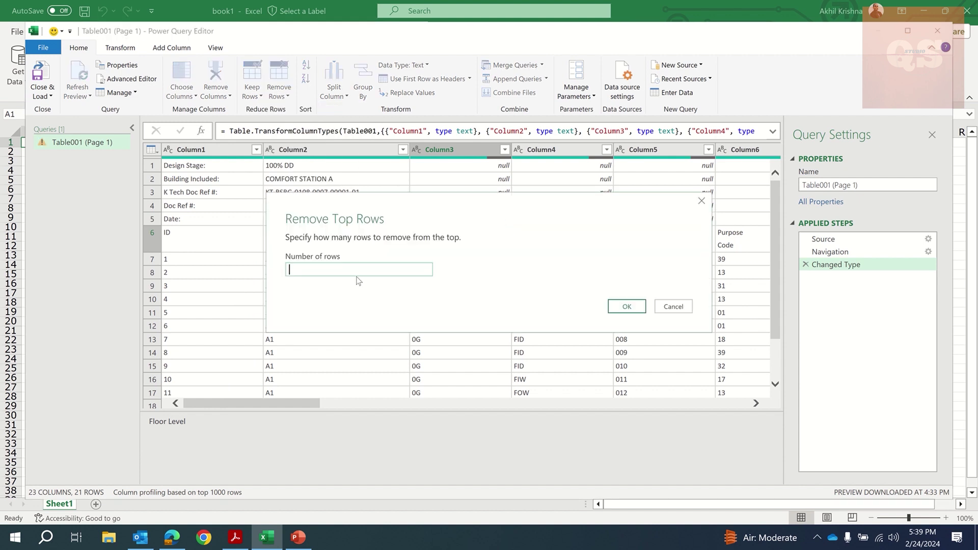
pyautogui.click(352, 268)
pyautogui.write('5')
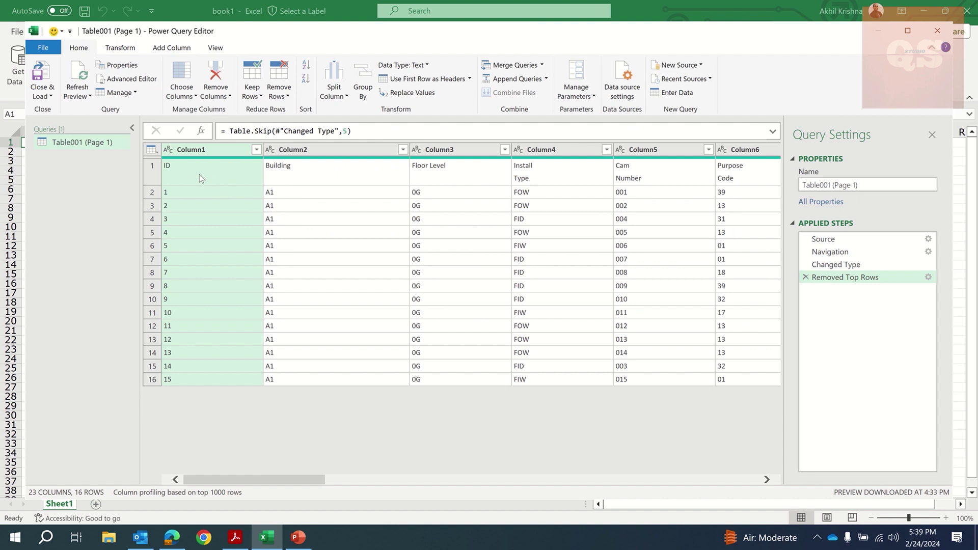
# Check the ID and Building header cells of the 16-row query and open the Close & Load options
pyautogui.click(200, 175)
pyautogui.rightClick(200, 174)
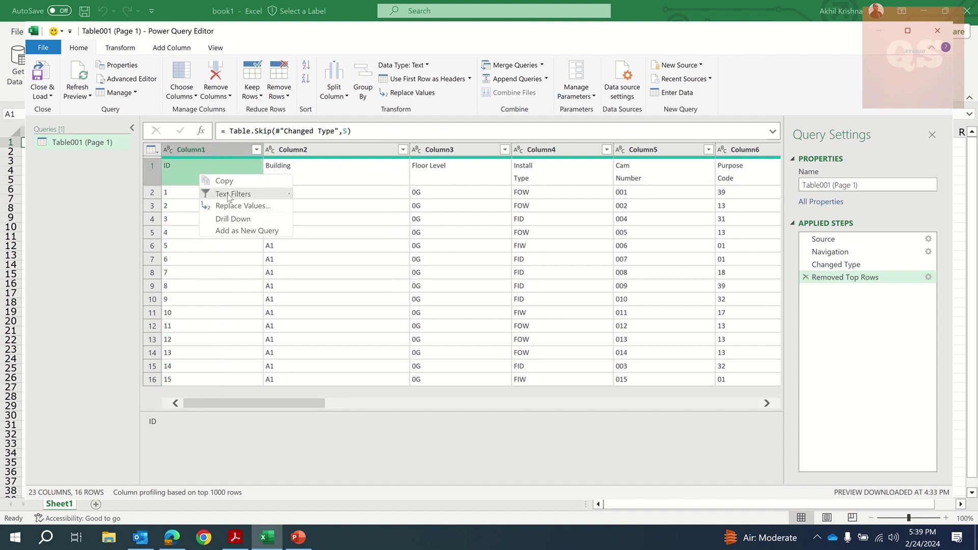
pyautogui.click(314, 175)
pyautogui.click(314, 175)
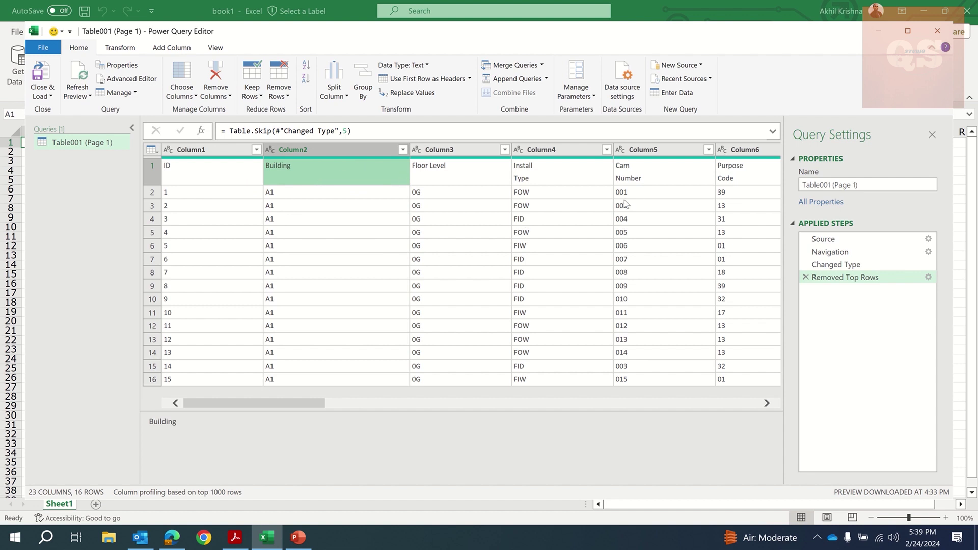
pyautogui.moveTo(330, 406); pyautogui.dragTo(271, 422)
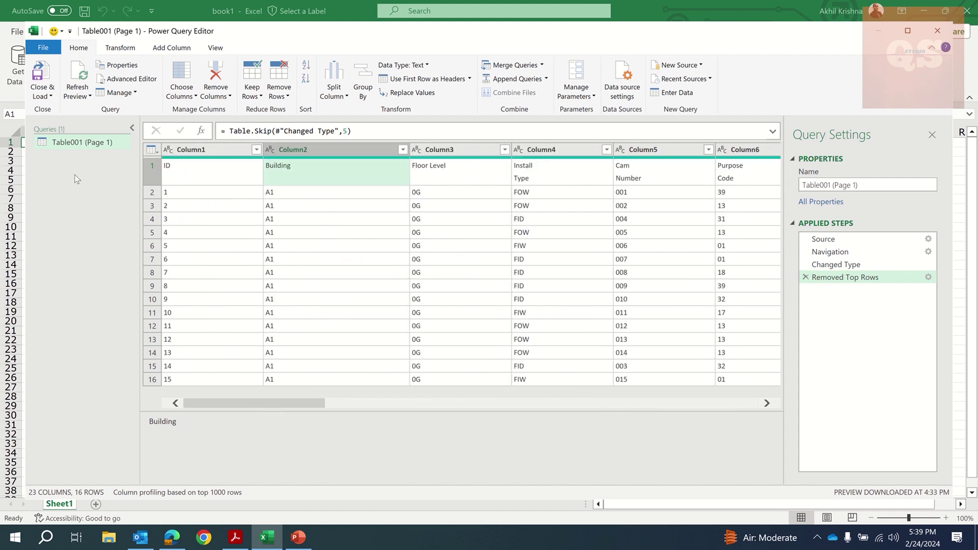
pyautogui.click(51, 96)
# Load the camera table query onto the existing sheet at cell A1
pyautogui.click(65, 124)
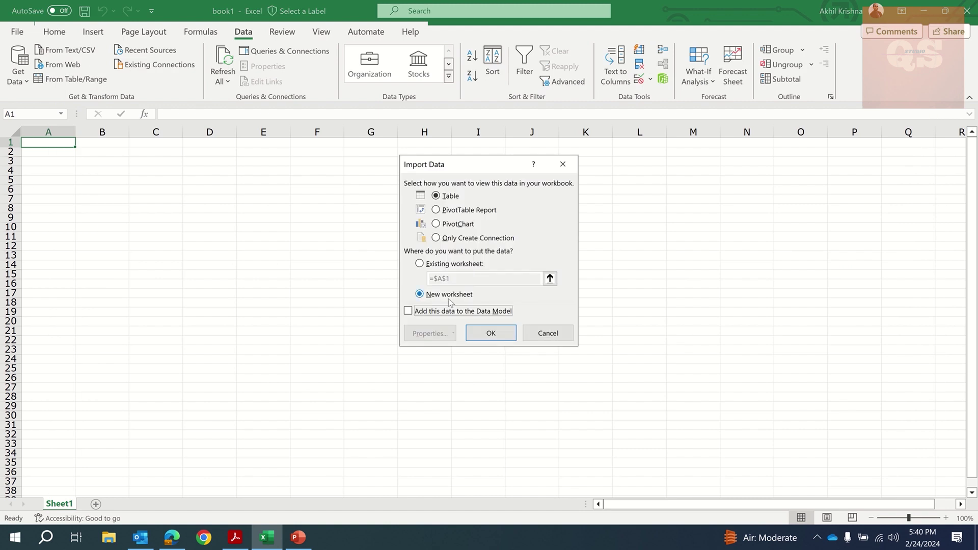
pyautogui.click(420, 264)
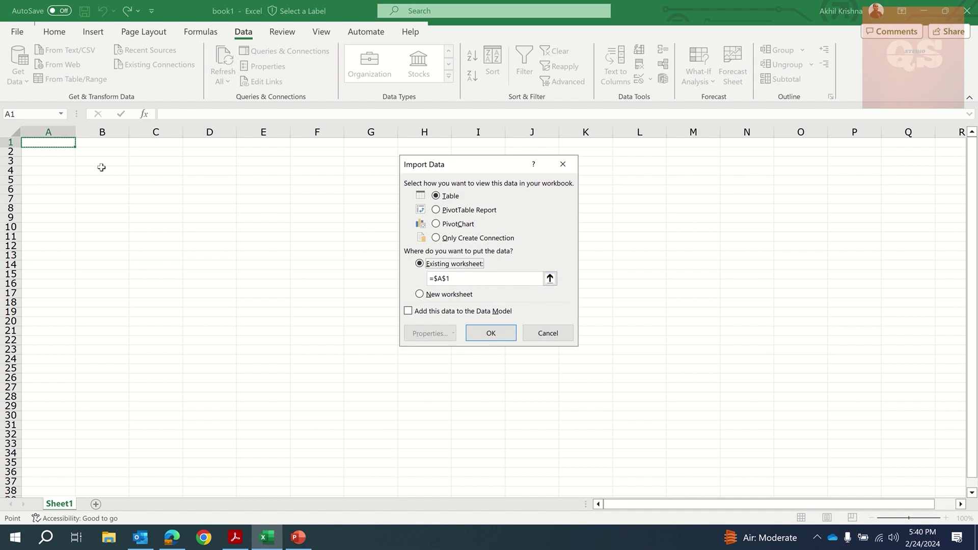
pyautogui.click(491, 334)
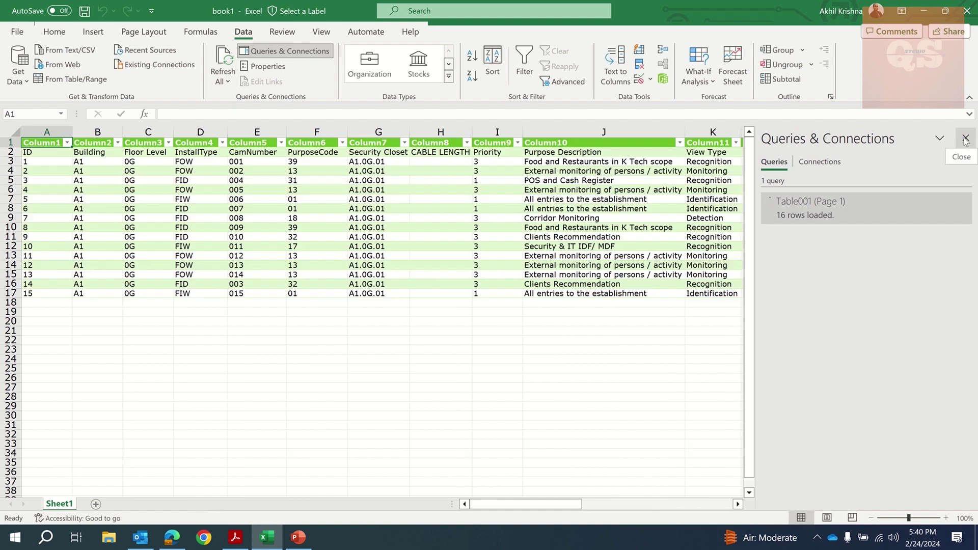
# Close the Queries & Connections pane and check the Column1 filter options
pyautogui.click(965, 137)
pyautogui.hscroll(10, 560, 506)
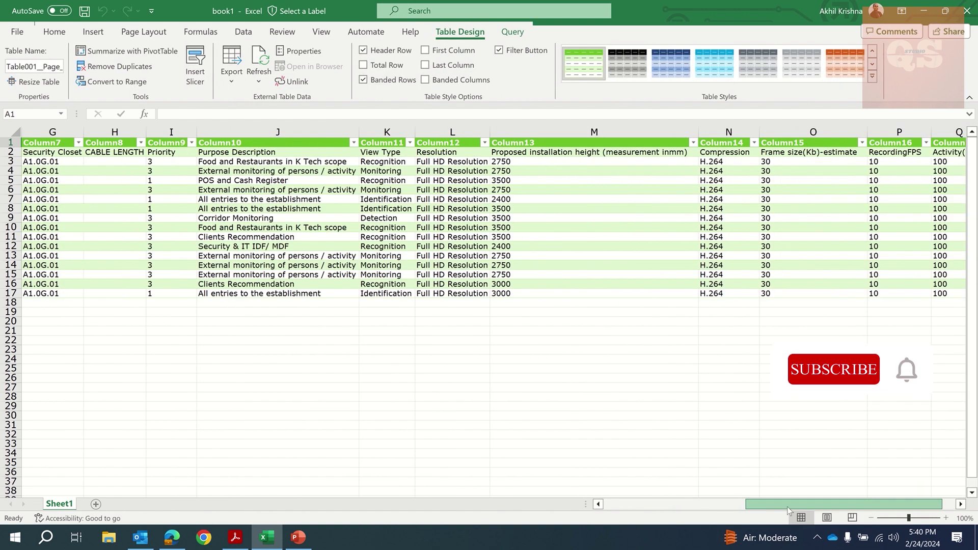
pyautogui.hscroll(-10, 560, 506)
pyautogui.click(66, 142)
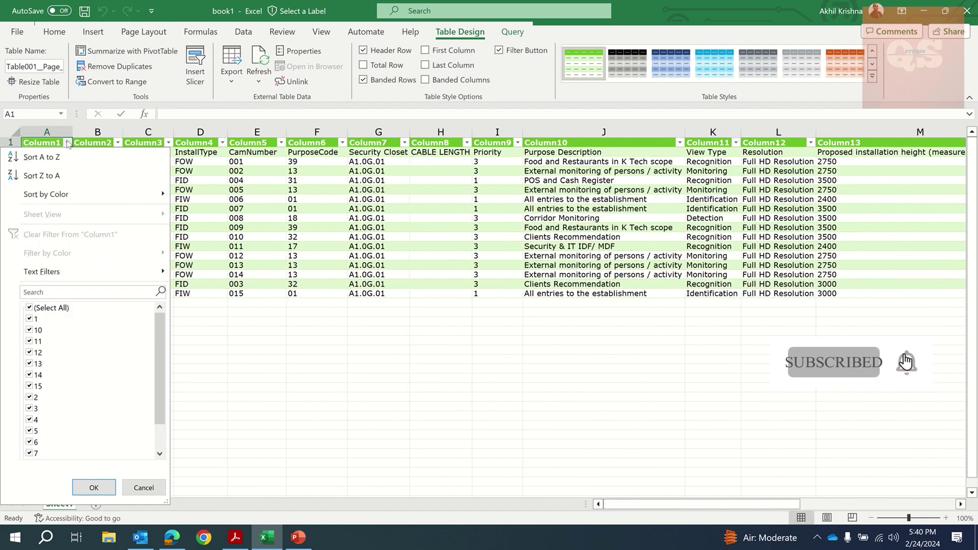
pyautogui.click(307, 319)
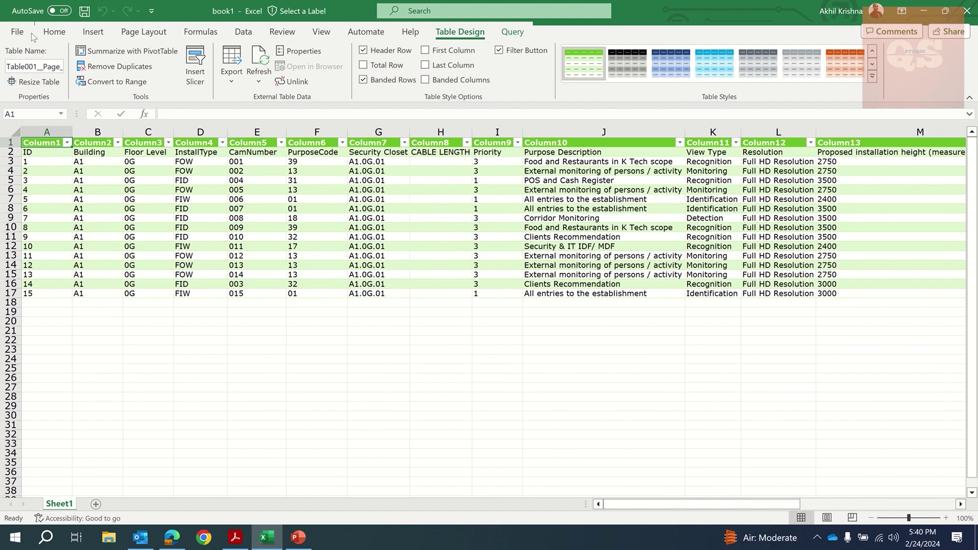
# Create a new blank workbook, Book2
pyautogui.click(22, 32)
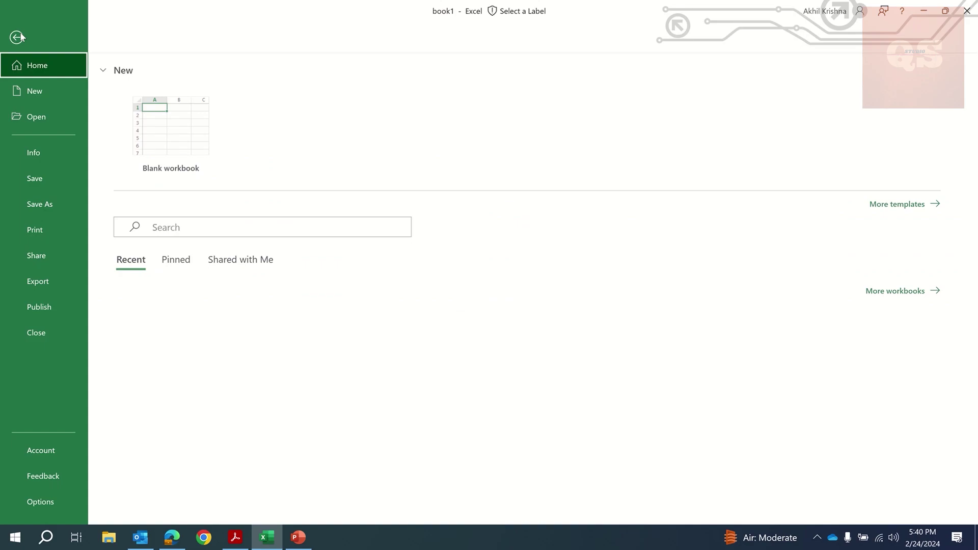
pyautogui.click(40, 90)
pyautogui.click(153, 99)
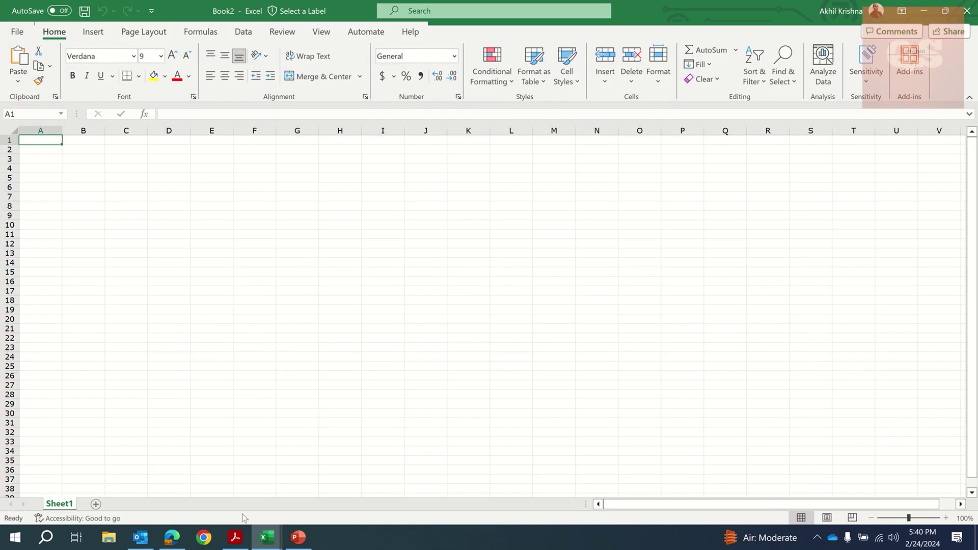
# Browse the Wikipedia World population article in Edge and select its web address
pyautogui.click(172, 537)
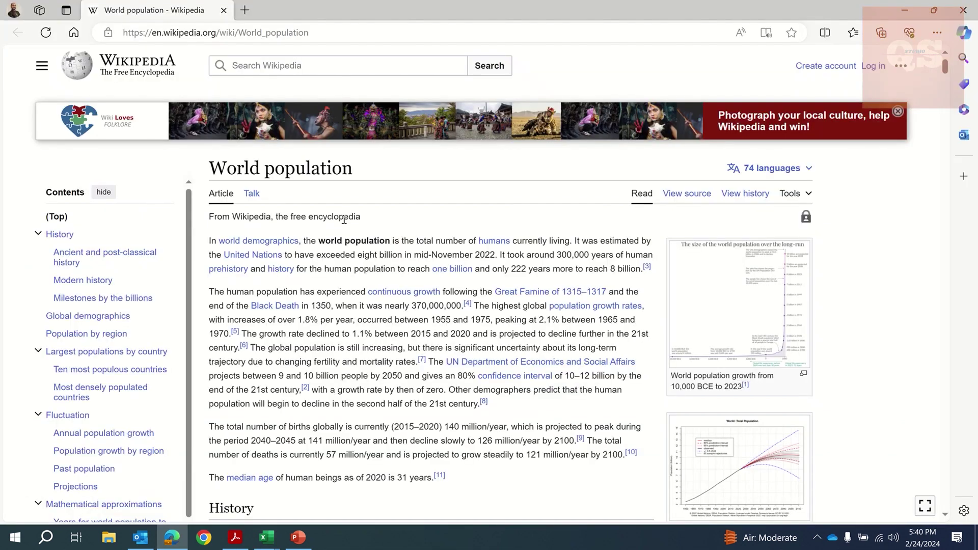
pyautogui.scroll(-20, 344, 220)
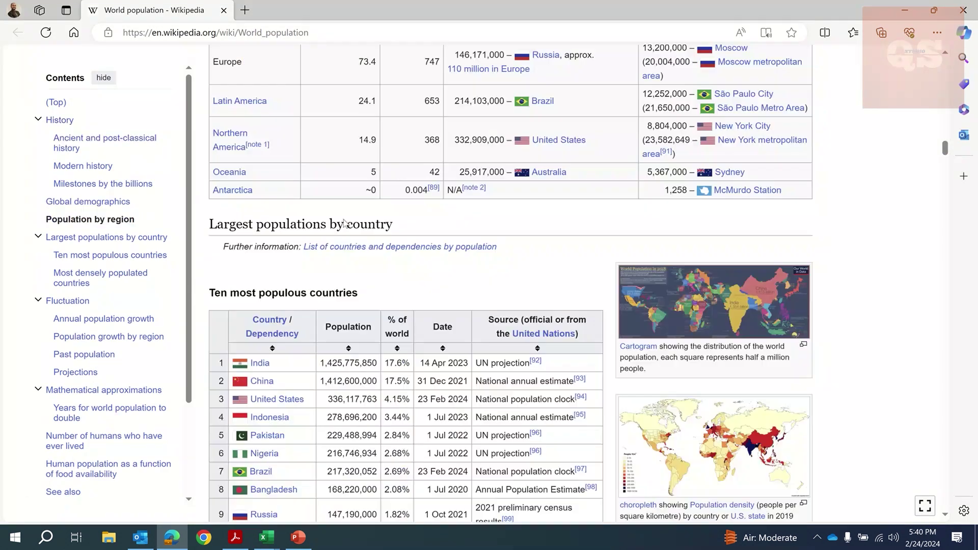
pyautogui.scroll(-15, 344, 223)
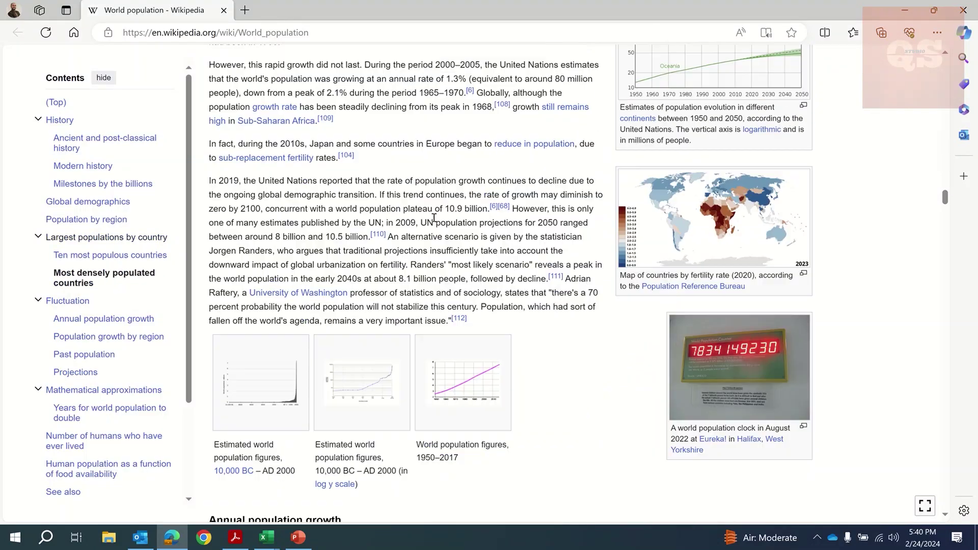
pyautogui.scroll(-10, 434, 218)
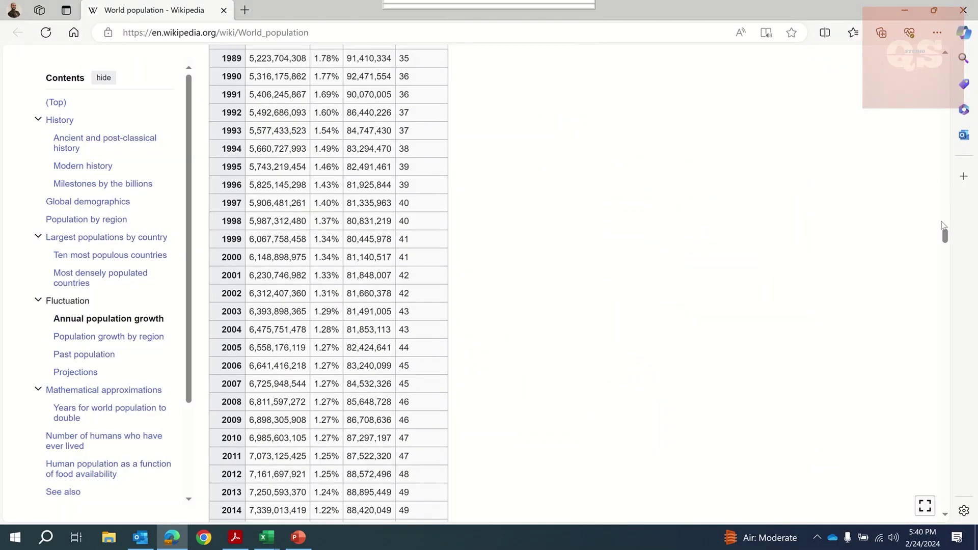
pyautogui.click(942, 75)
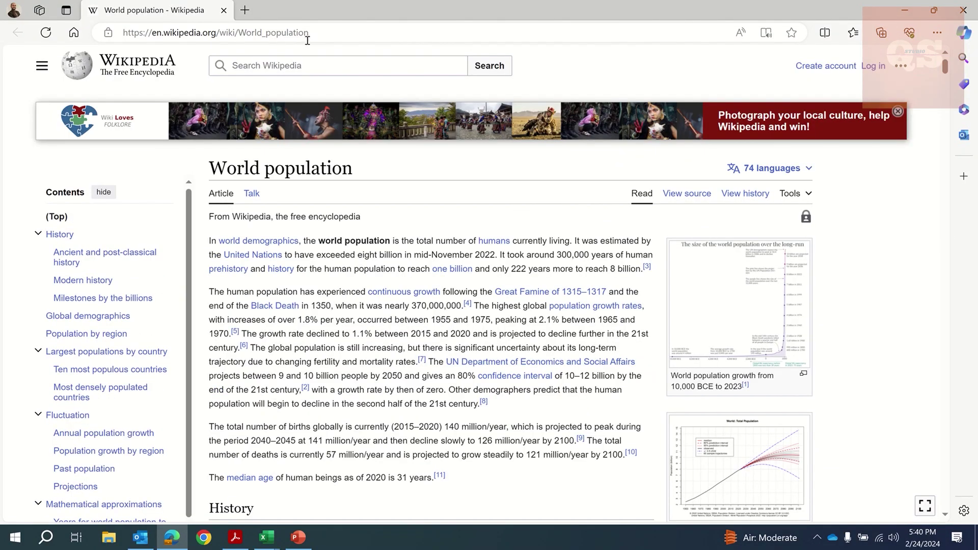
pyautogui.click(306, 35)
pyautogui.hotkey('ctrl', 'c')
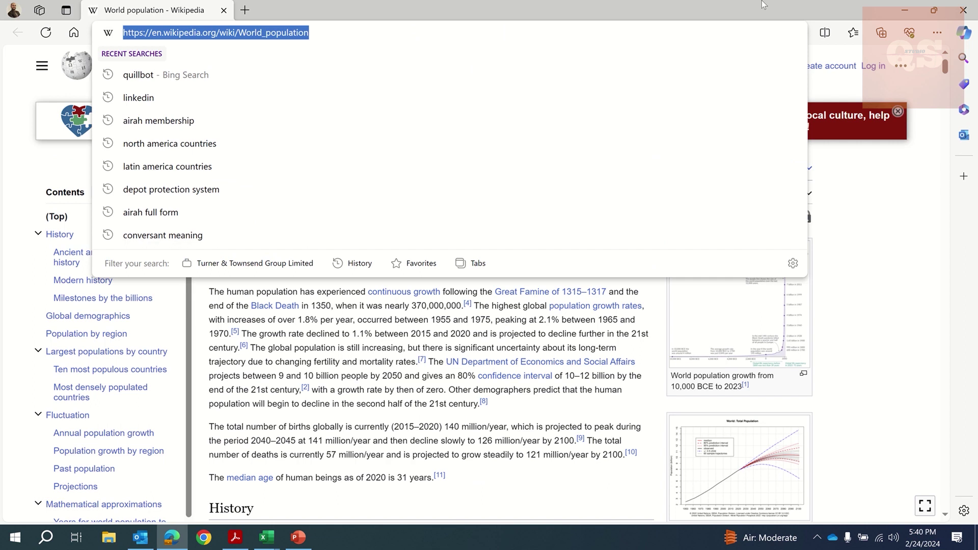
# Connect Book2 to the copied Wikipedia World population URL via Get Data > From Other Sources > From Web
pyautogui.hotkey('alt', 'Tab')
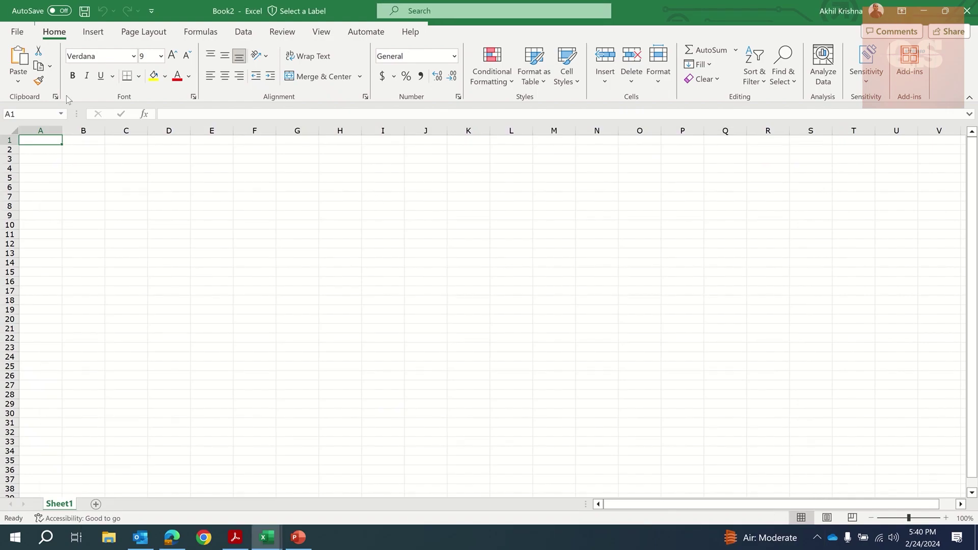
pyautogui.click(243, 31)
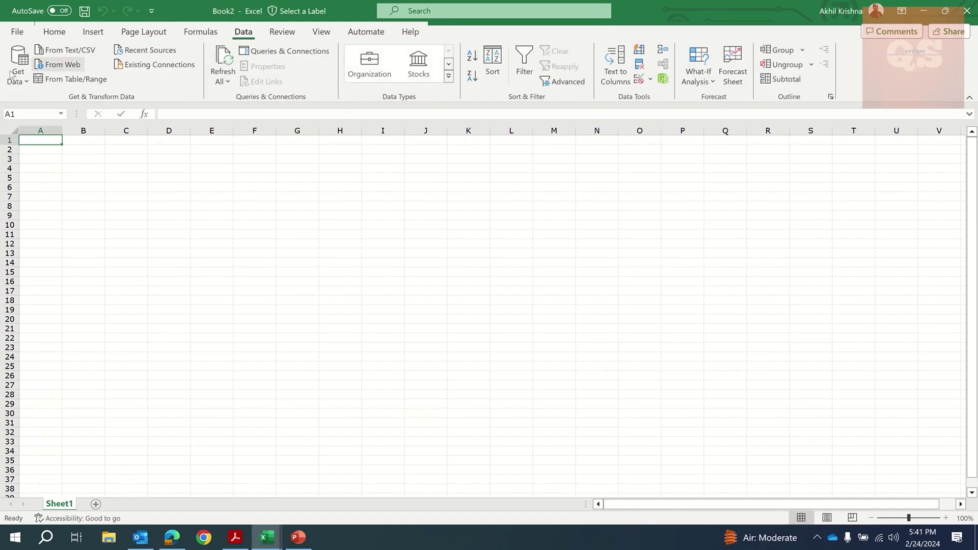
pyautogui.click(15, 71)
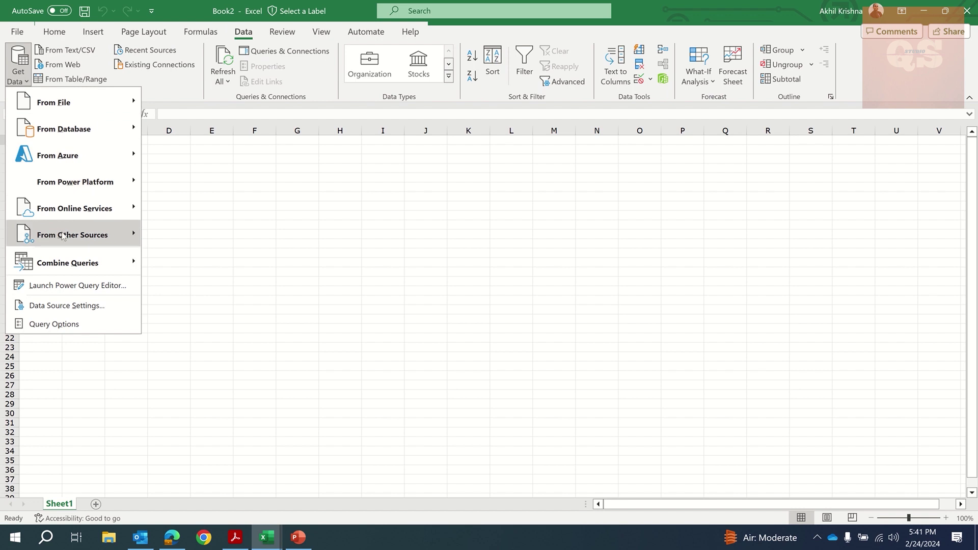
pyautogui.moveTo(63, 238)
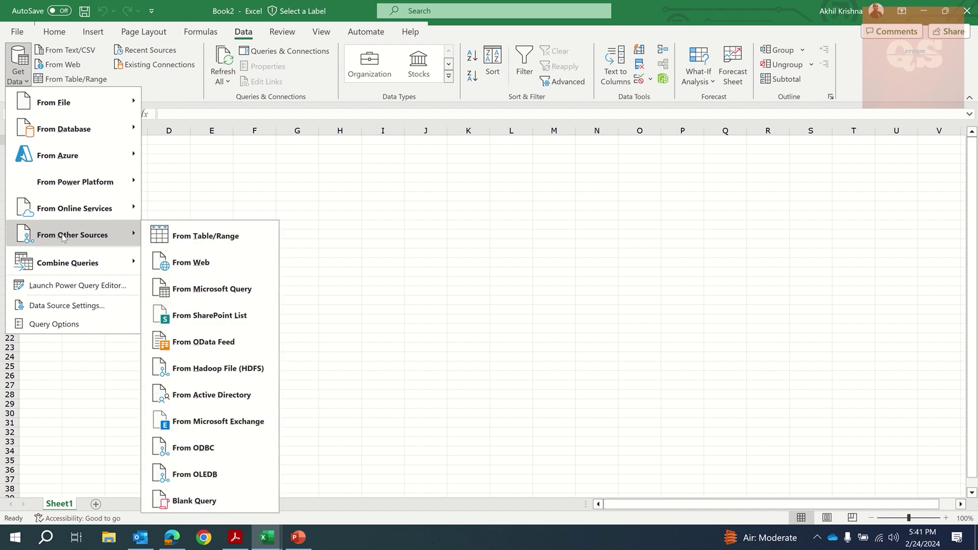
pyautogui.click(213, 263)
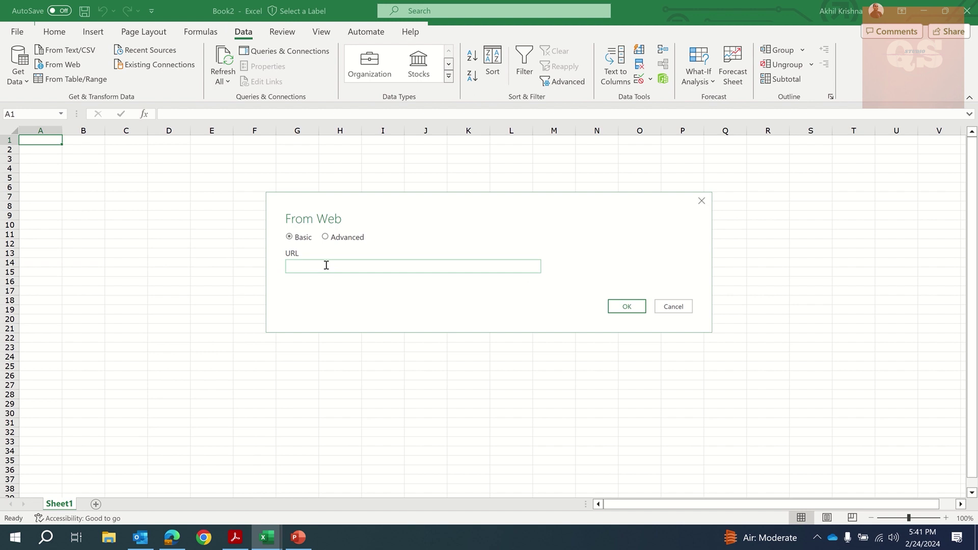
pyautogui.hotkey('ctrl', 'v')
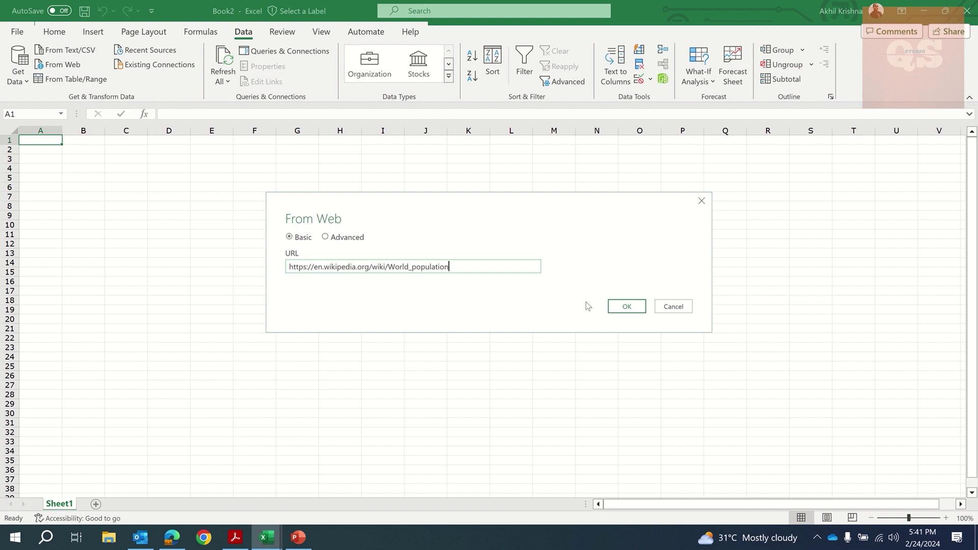
pyautogui.click(627, 307)
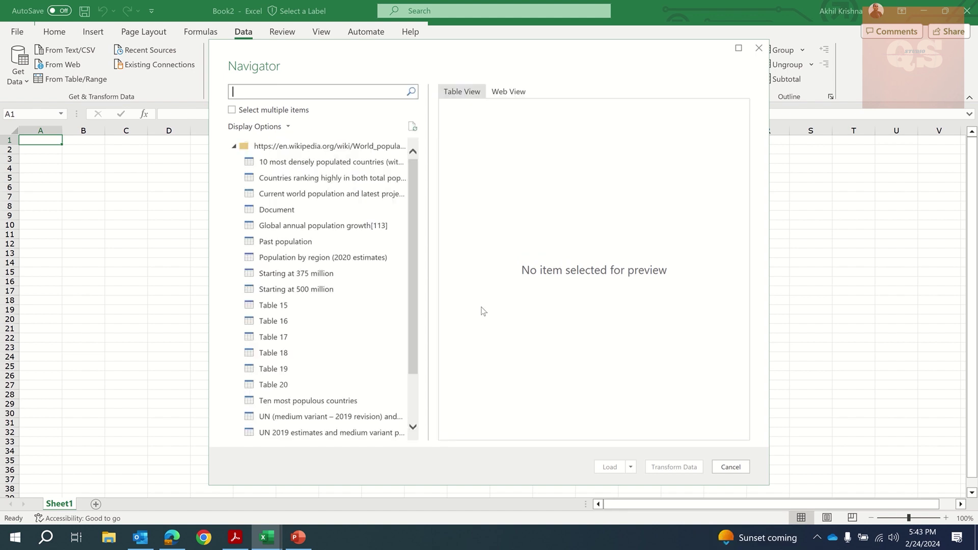
# Preview the density, current population, Document and annual growth tables, then select the countries-ranking table
pyautogui.click(321, 162)
pyautogui.click(326, 178)
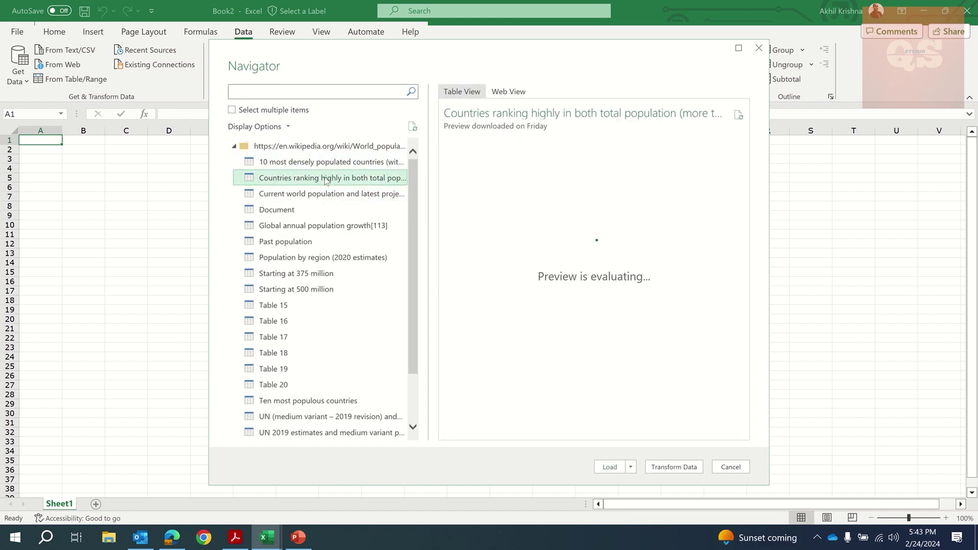
pyautogui.click(317, 194)
pyautogui.click(303, 210)
pyautogui.click(311, 226)
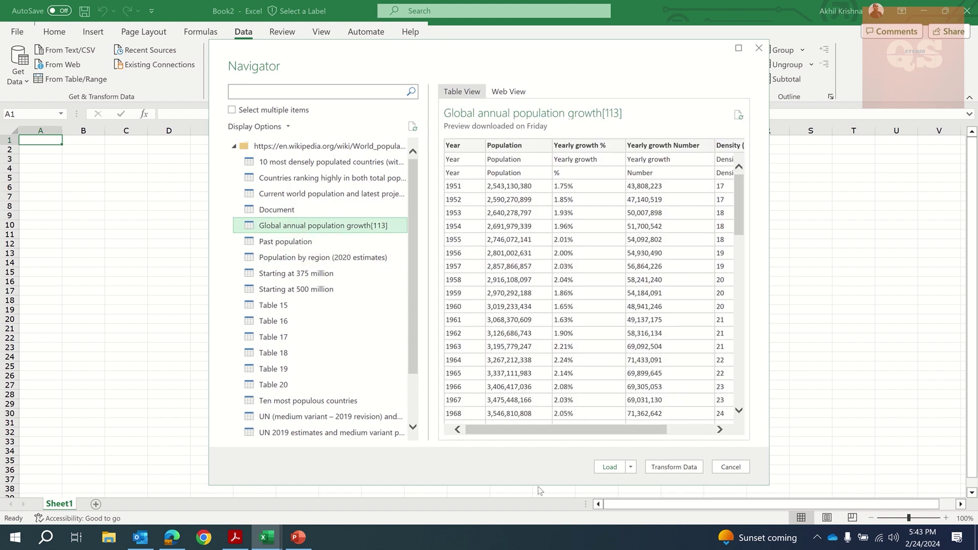
pyautogui.moveTo(497, 437); pyautogui.dragTo(435, 441)
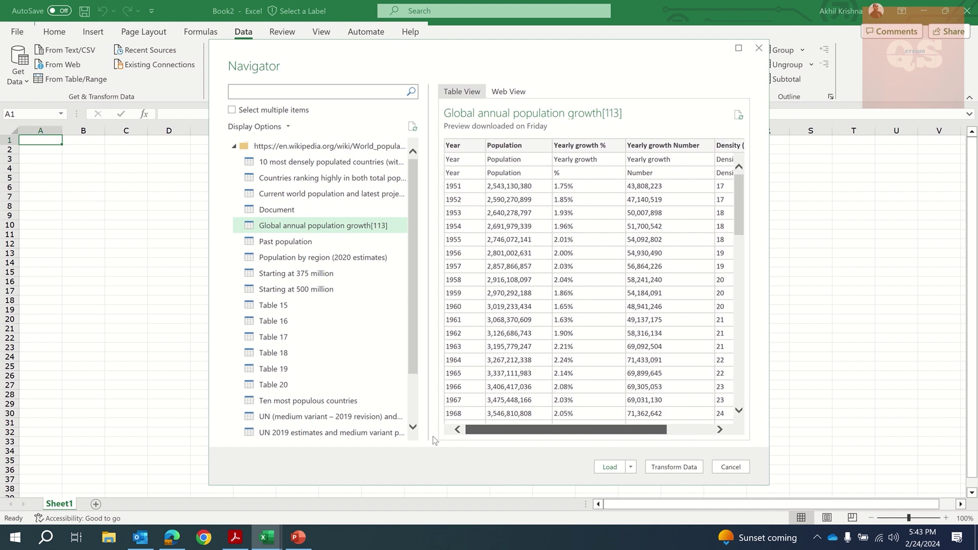
pyautogui.click(315, 194)
pyautogui.click(320, 179)
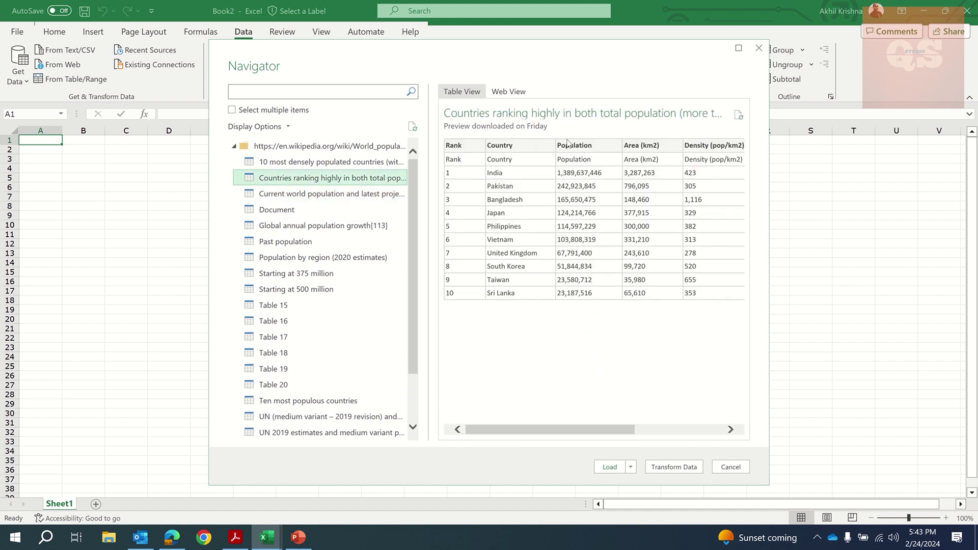
# Pass the countries-ranking table through Power Query and load it onto Book2's existing worksheet
pyautogui.click(685, 470)
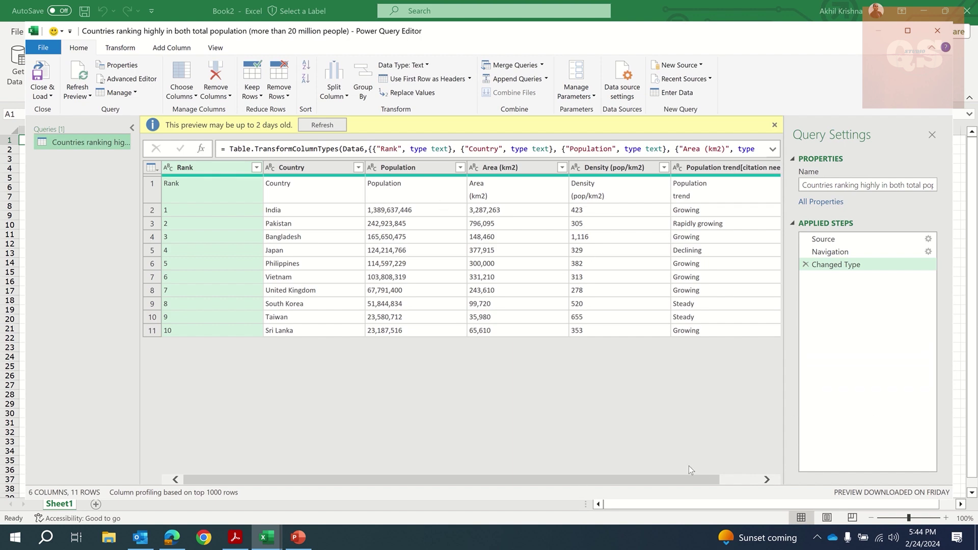
pyautogui.moveTo(698, 477)
pyautogui.mouseDown()
pyautogui.moveTo(736, 478)
pyautogui.moveTo(698, 478)
pyautogui.mouseUp()
pyautogui.click(41, 96)
pyautogui.click(57, 109)
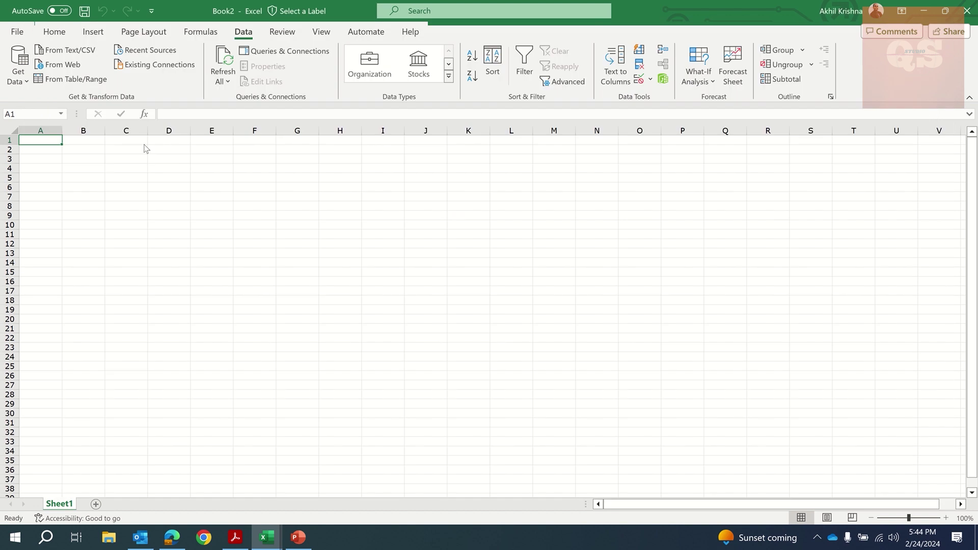
pyautogui.click(420, 263)
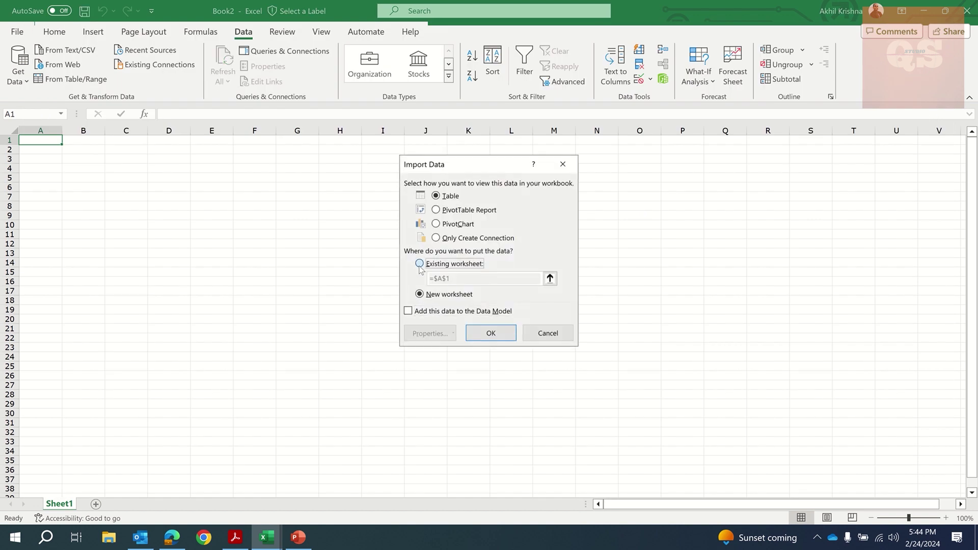
pyautogui.click(497, 336)
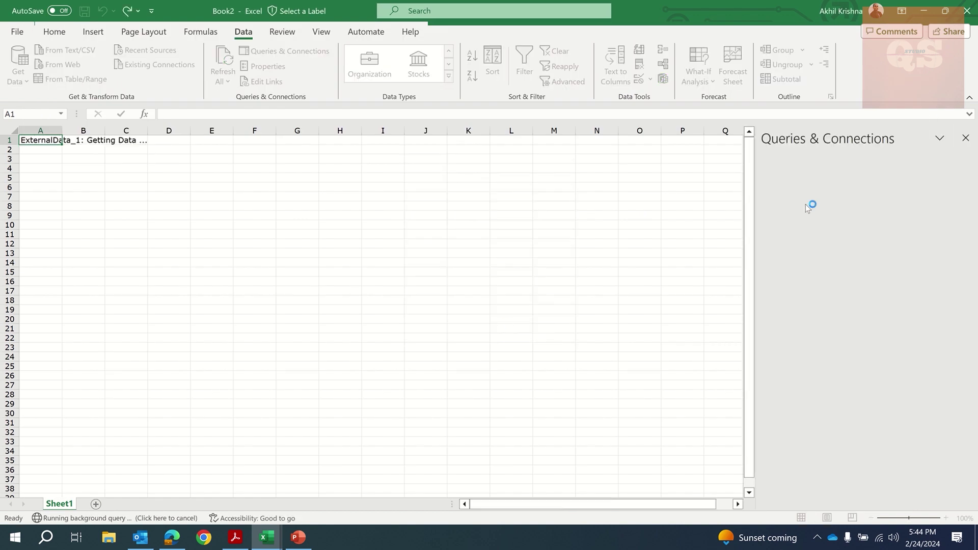
pyautogui.click(966, 138)
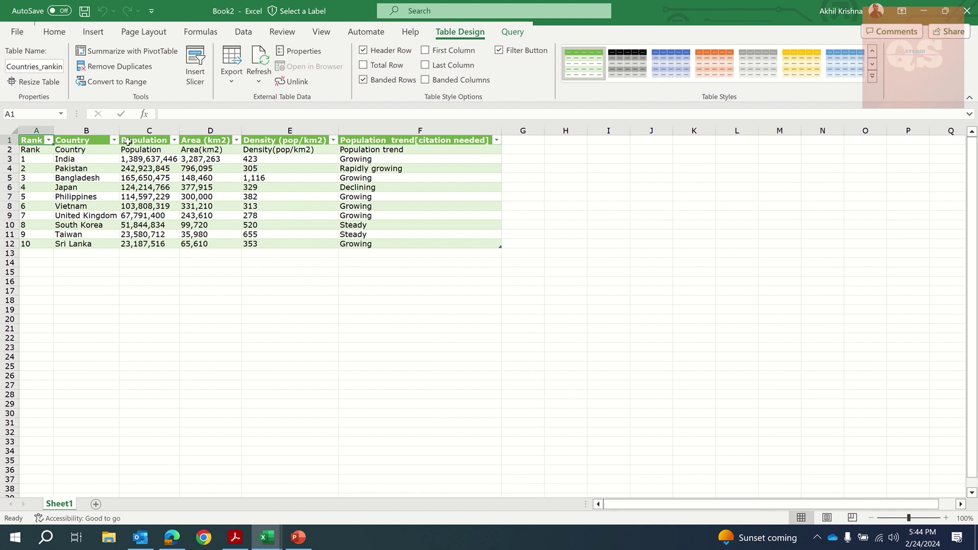